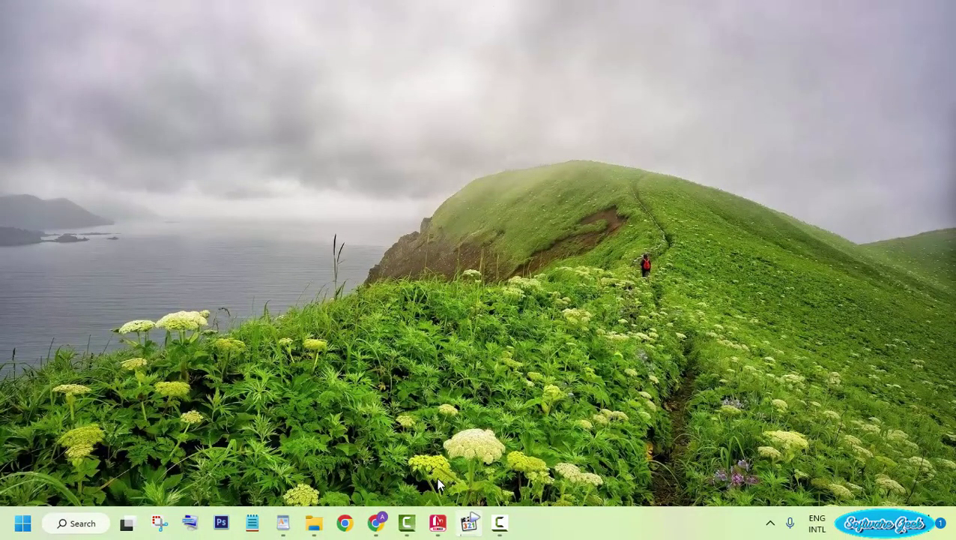
Step: Restore the MovieMaker window and look through the Effect and Motion preset lists
left_click(440, 517)
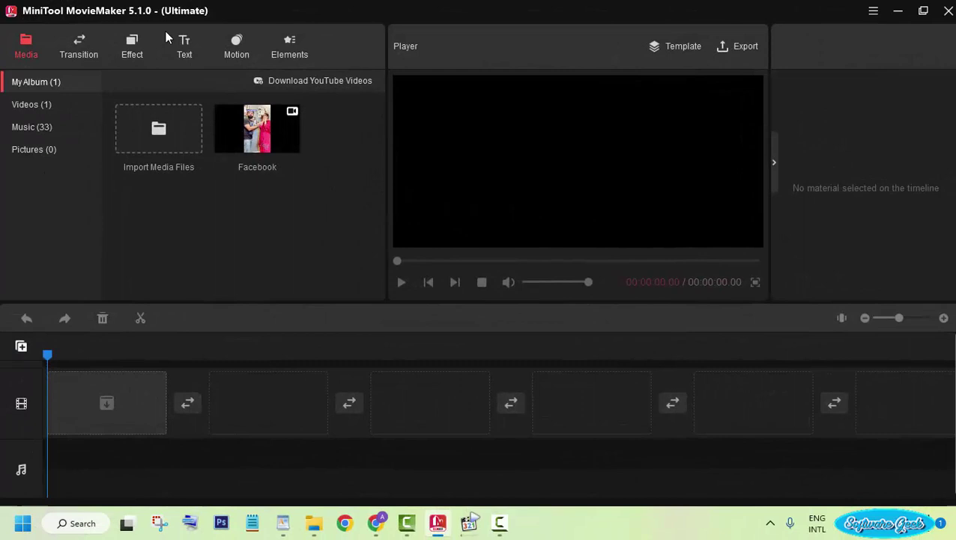
left_click(139, 51)
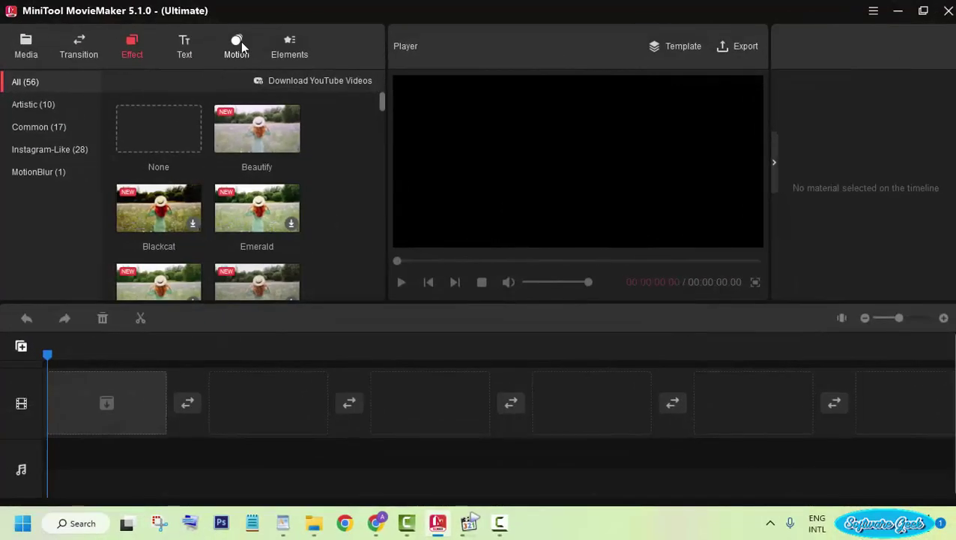
left_click(241, 44)
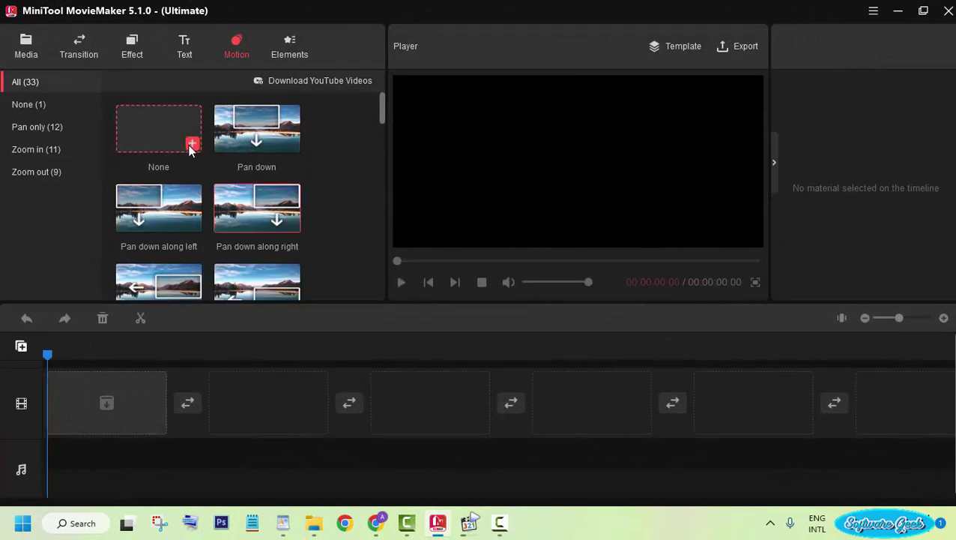
mouse_move(254, 207)
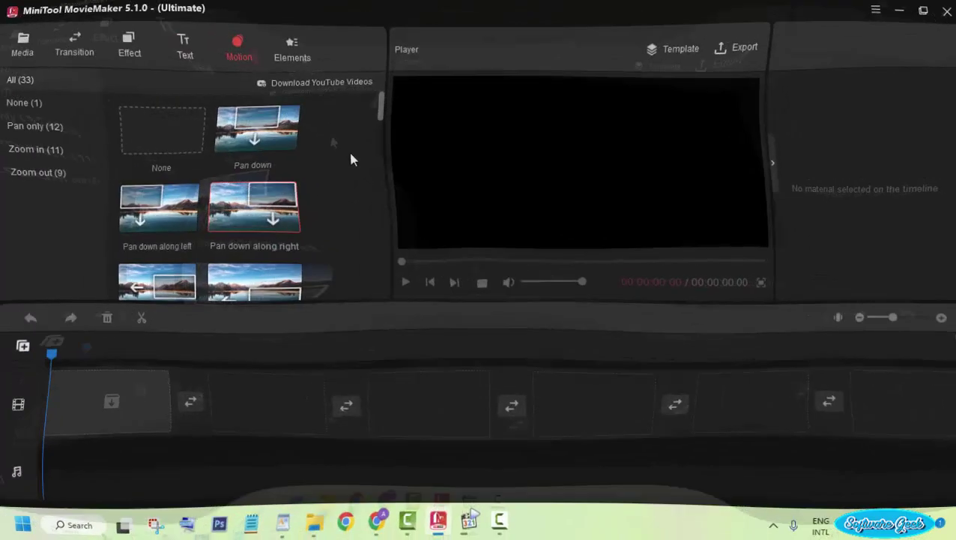
left_click_drag(382, 109, 404, 299)
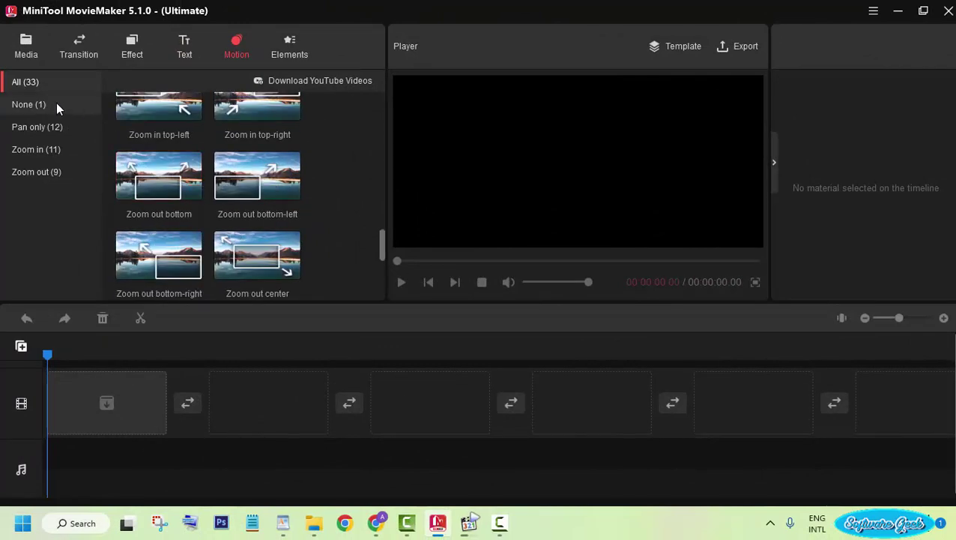
Step: Filter motion presets to None, show all 33 again, then return to the media album
left_click(30, 105)
left_click(25, 82)
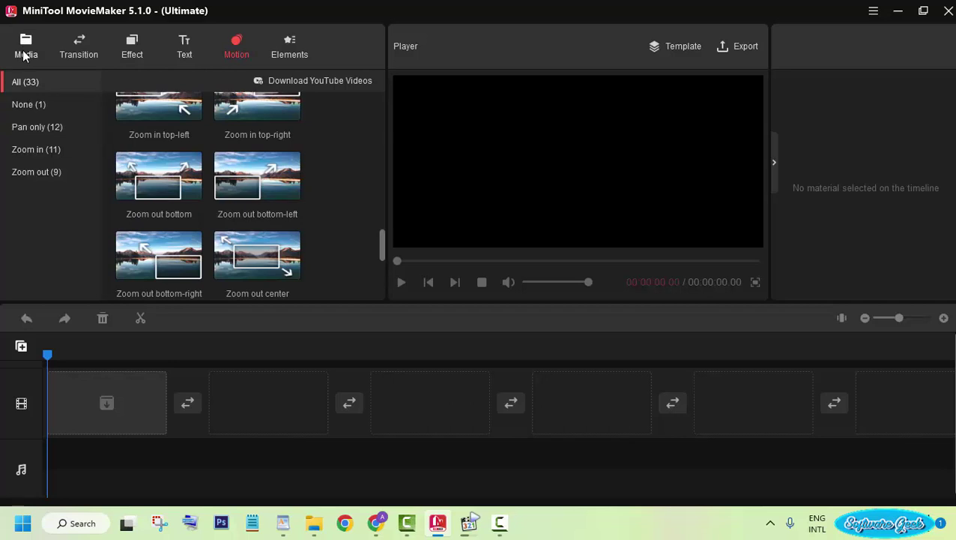
left_click(27, 52)
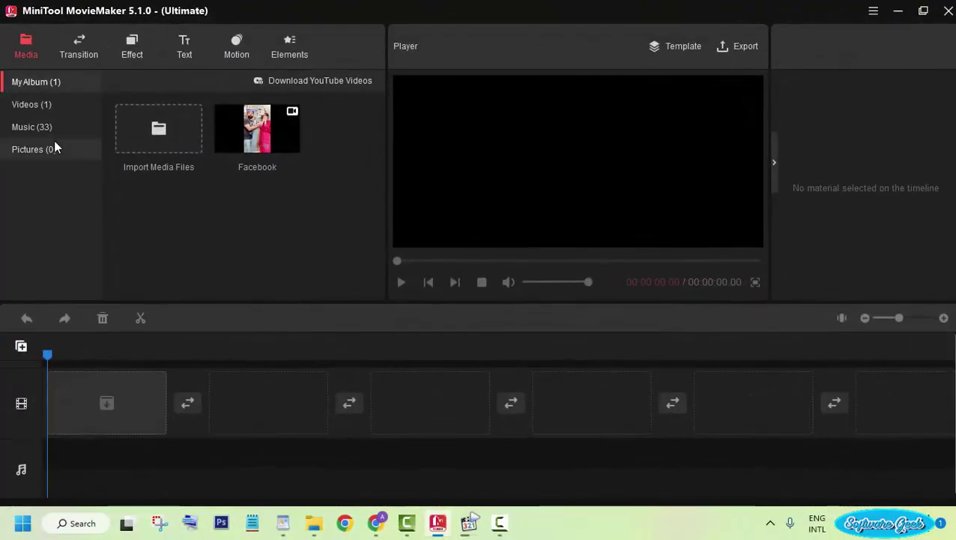
left_click(669, 51)
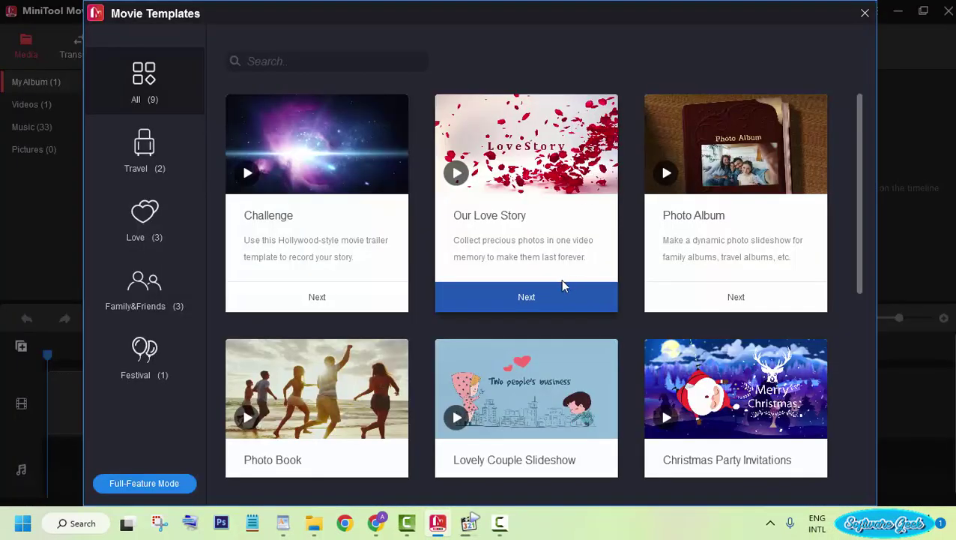
scroll(495, 367, "down", 2)
scroll(450, 413, "down", 2)
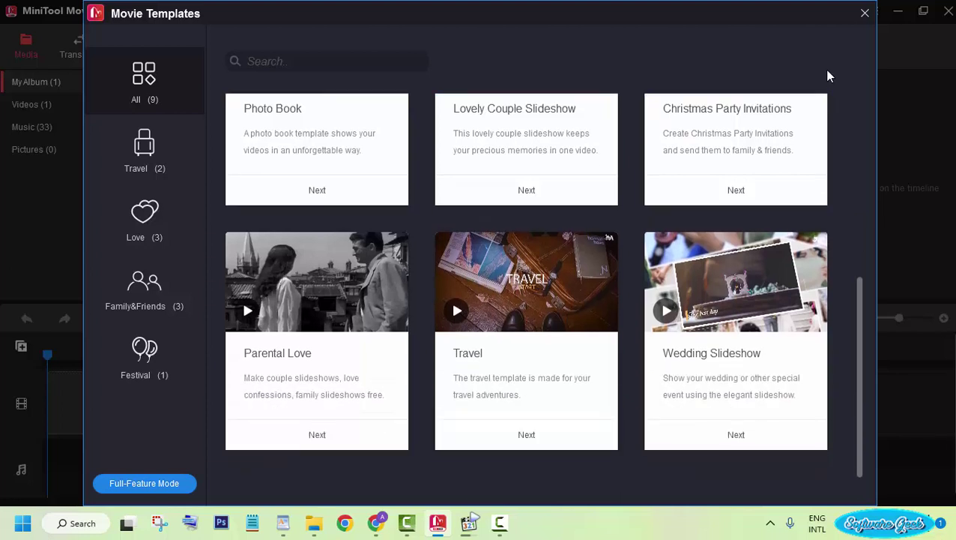
left_click(865, 12)
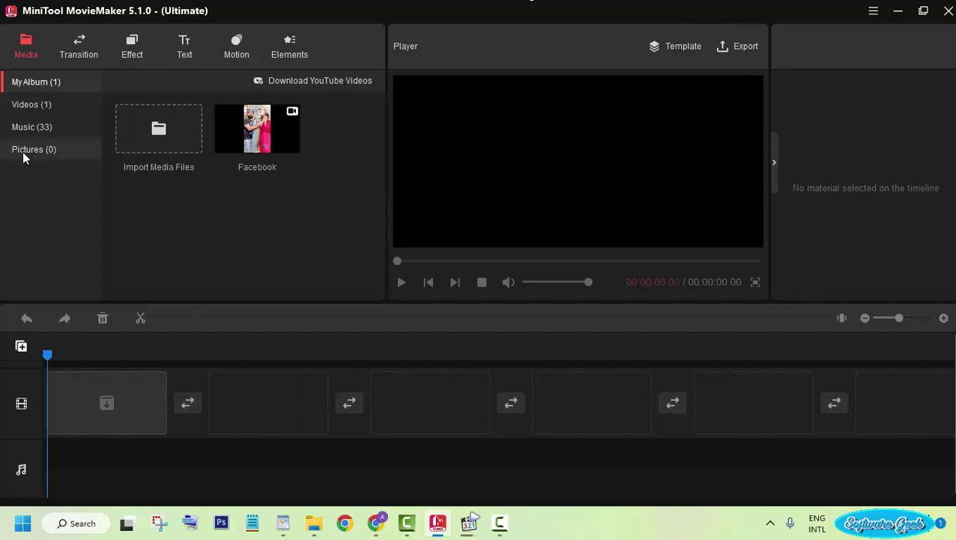
Step: Browse the Music, Videos and My Album categories, then the Transition, Effect and Motion libraries
left_click(17, 128)
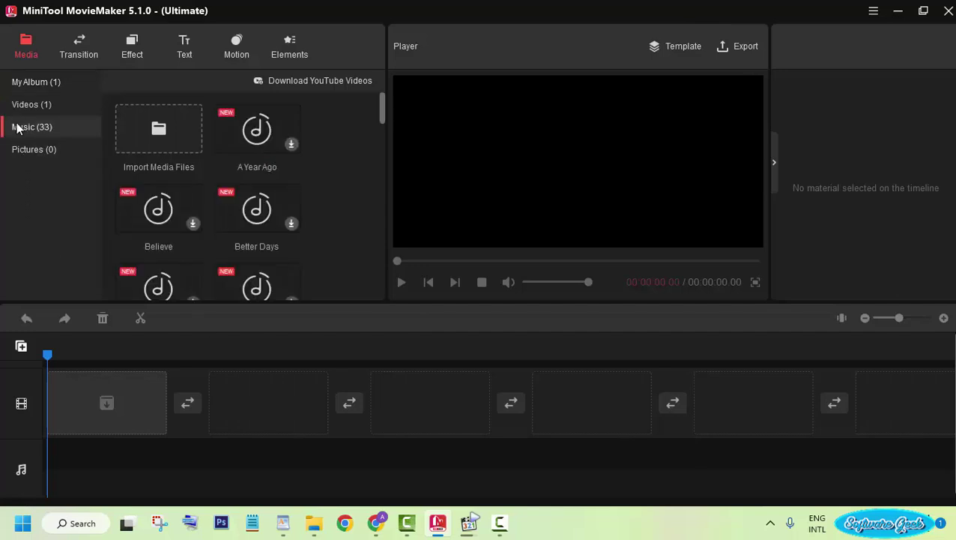
left_click(22, 106)
left_click(54, 87)
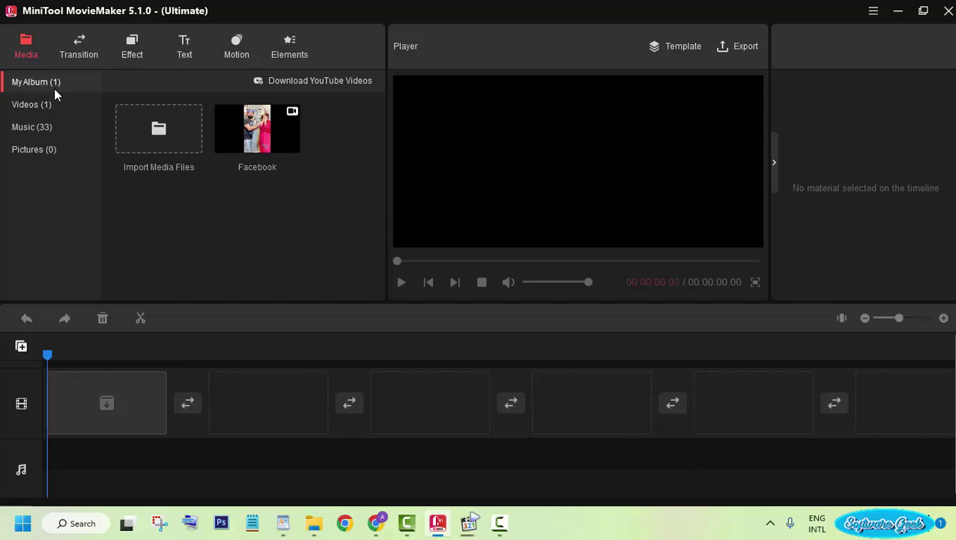
left_click(75, 57)
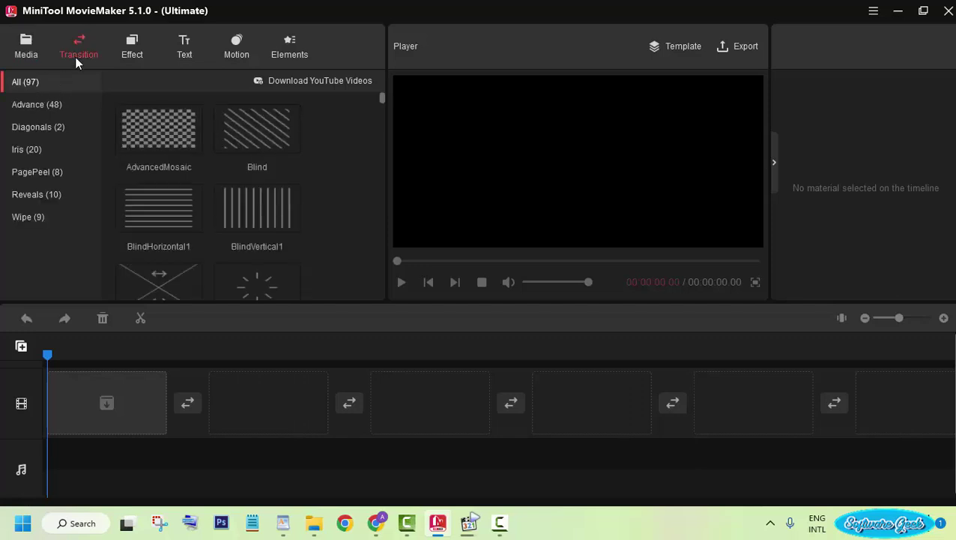
left_click(133, 55)
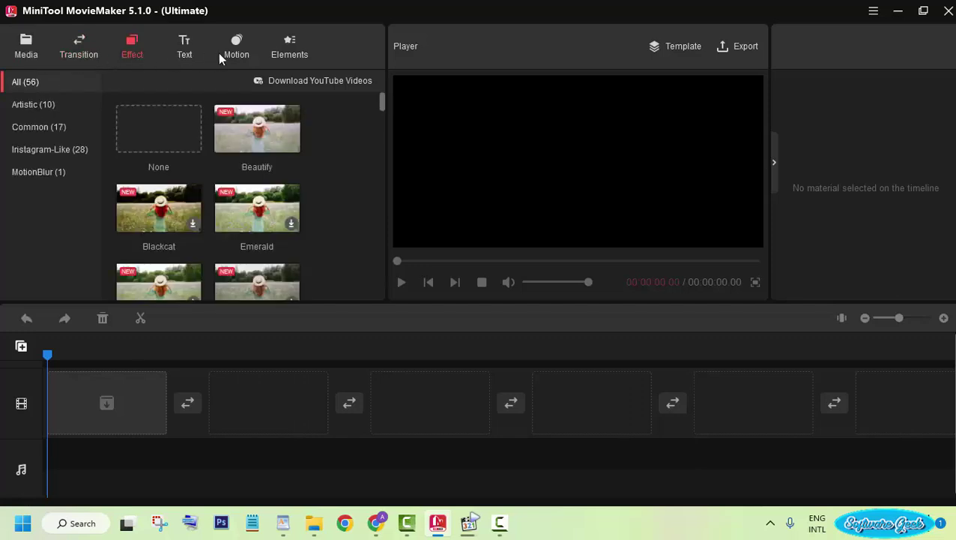
left_click(240, 54)
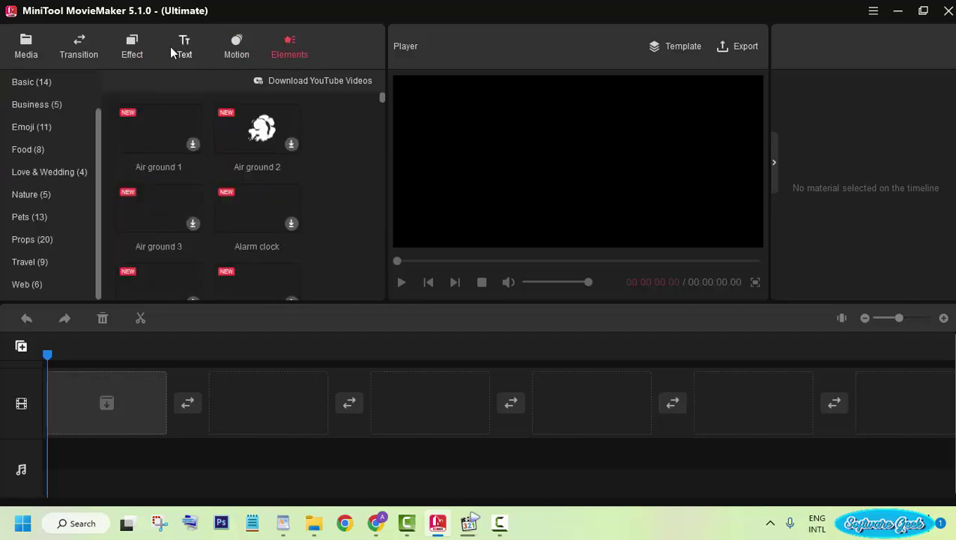
Step: Filter effects through Instagram-Like and Common to MotionBlur, leaving only ColorJittering
left_click(133, 48)
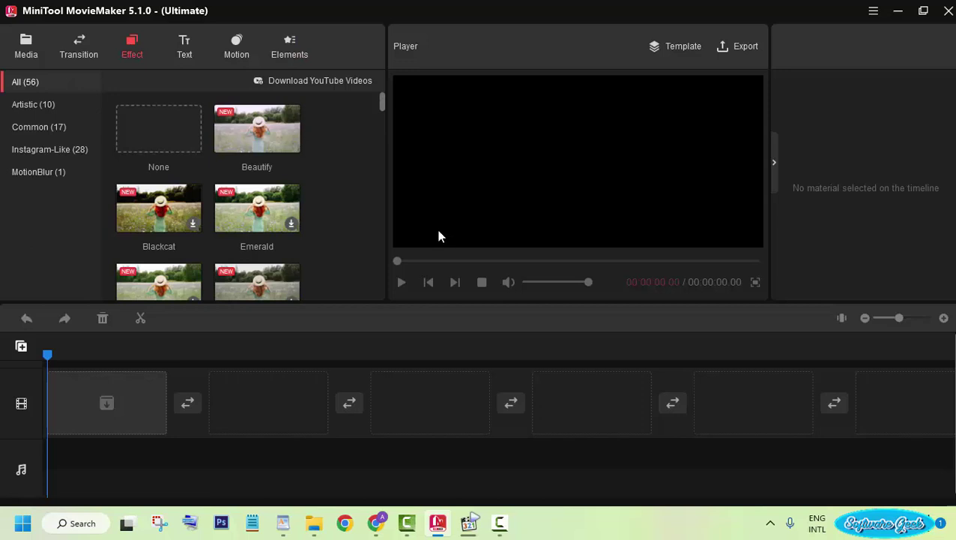
left_click(31, 152)
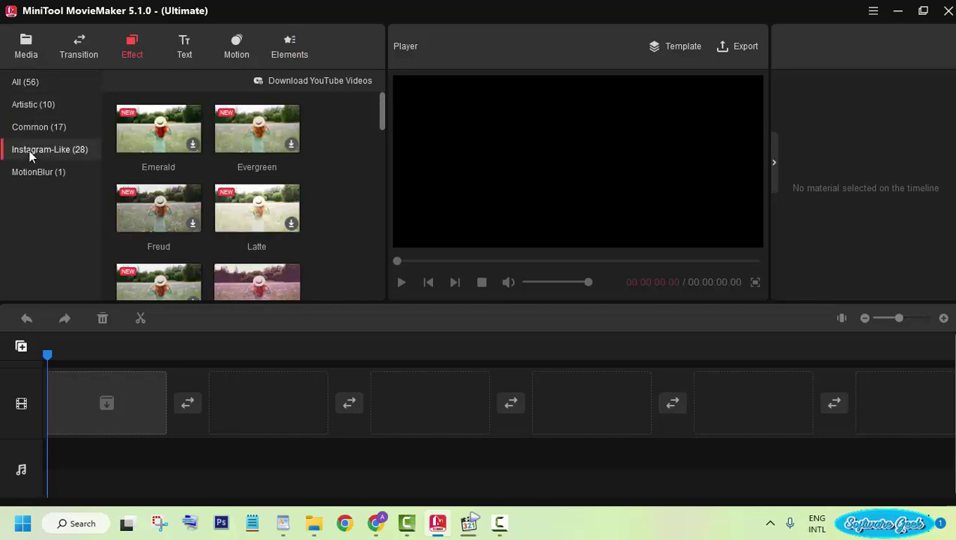
left_click(29, 128)
left_click(31, 172)
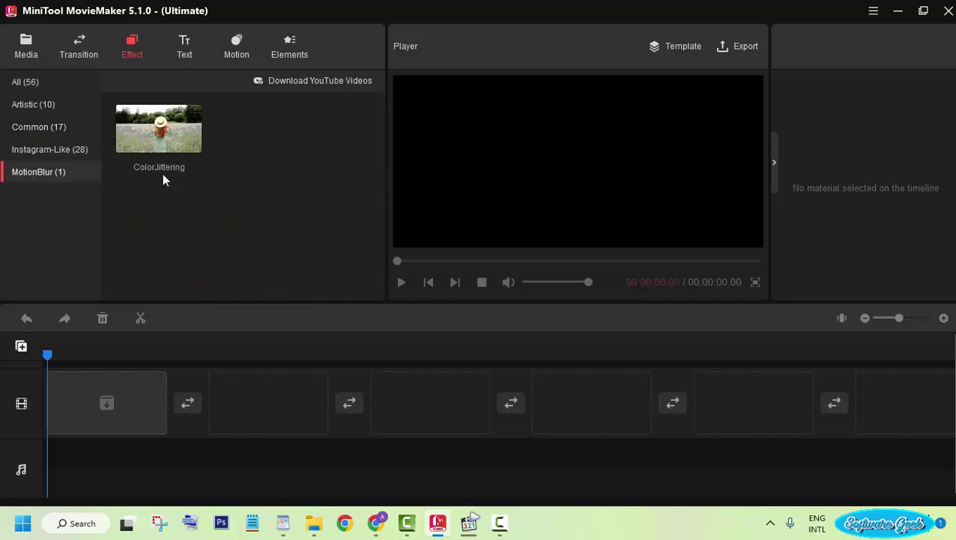
mouse_move(158, 129)
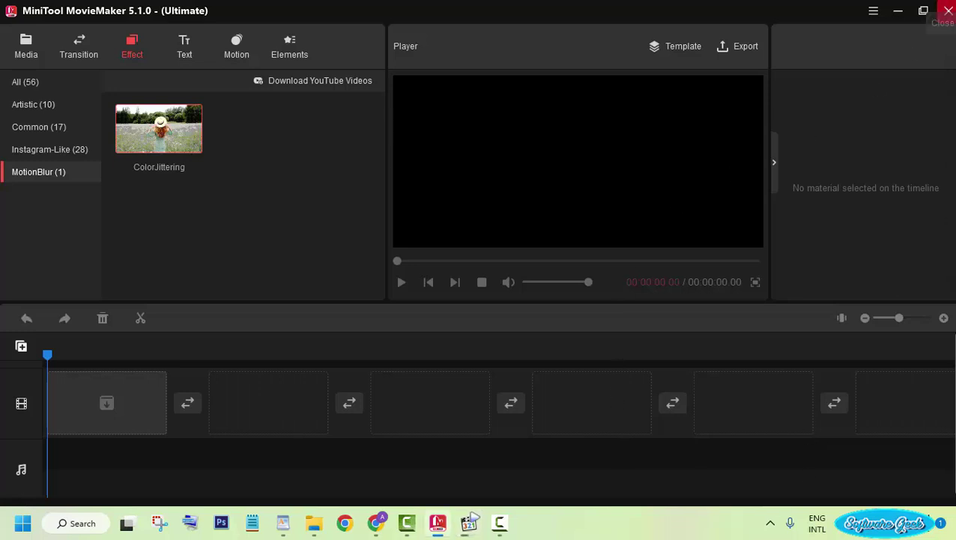
Step: Close MiniTool MovieMaker with its window's X button, revealing the desktop
left_click(948, 11)
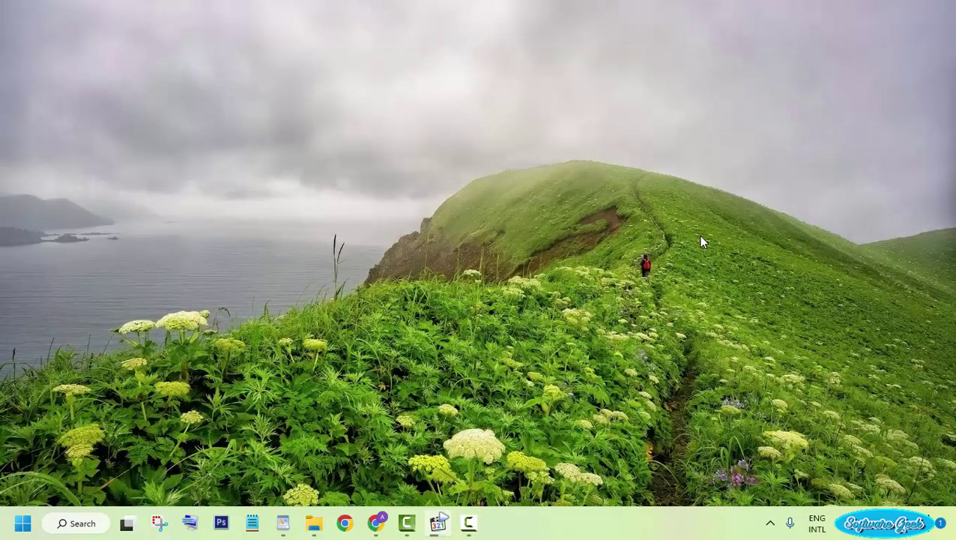